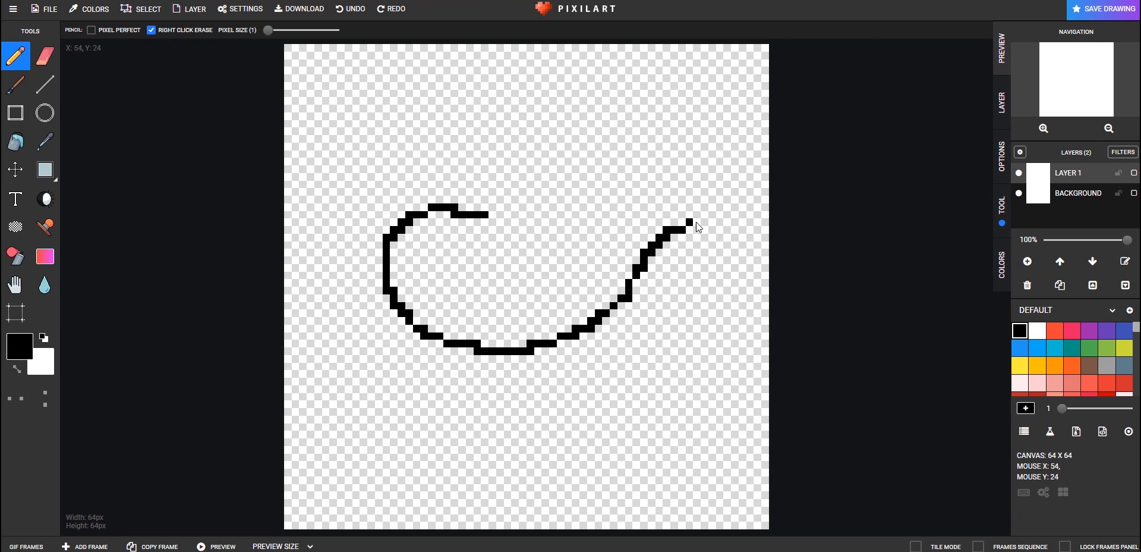
Draw the whale's tail and back in black, closing the body outline
mouse_move(672, 203)
mouse_down()
mouse_move(628, 180)
mouse_move(617, 224)
mouse_up()
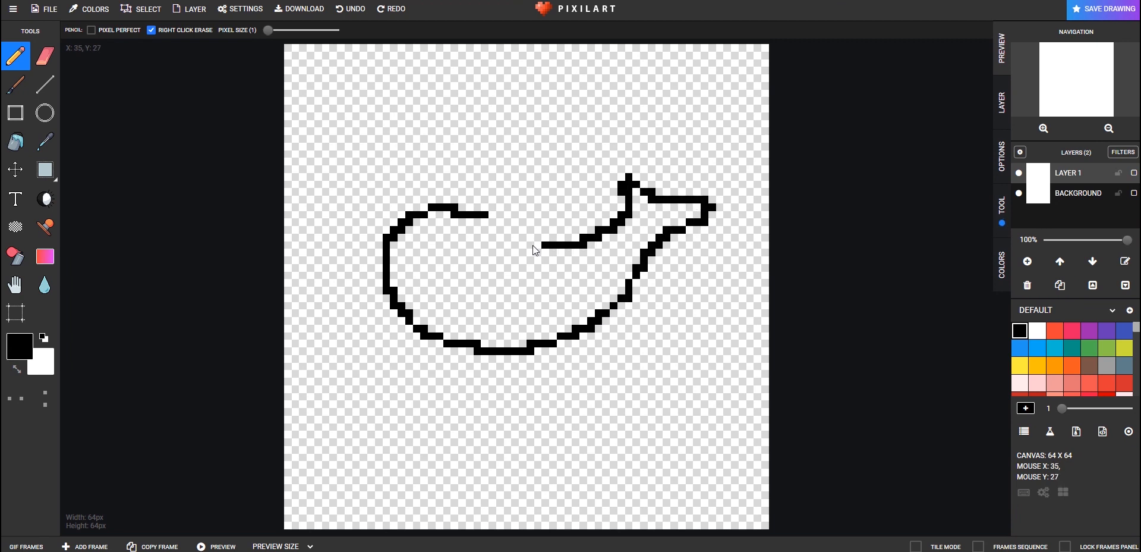
drag(533, 245, 487, 216)
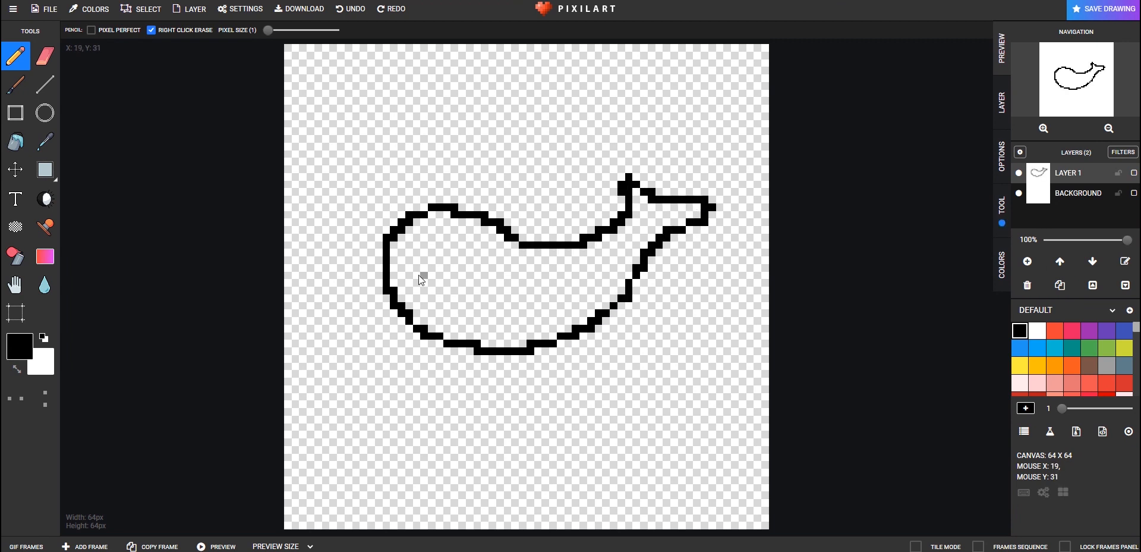
Draw the flipper, the mouth and a round eye with a black pupil inside the whale outline
mouse_move(498, 274)
mouse_down()
mouse_move(525, 293)
mouse_move(514, 313)
mouse_move(489, 312)
mouse_up()
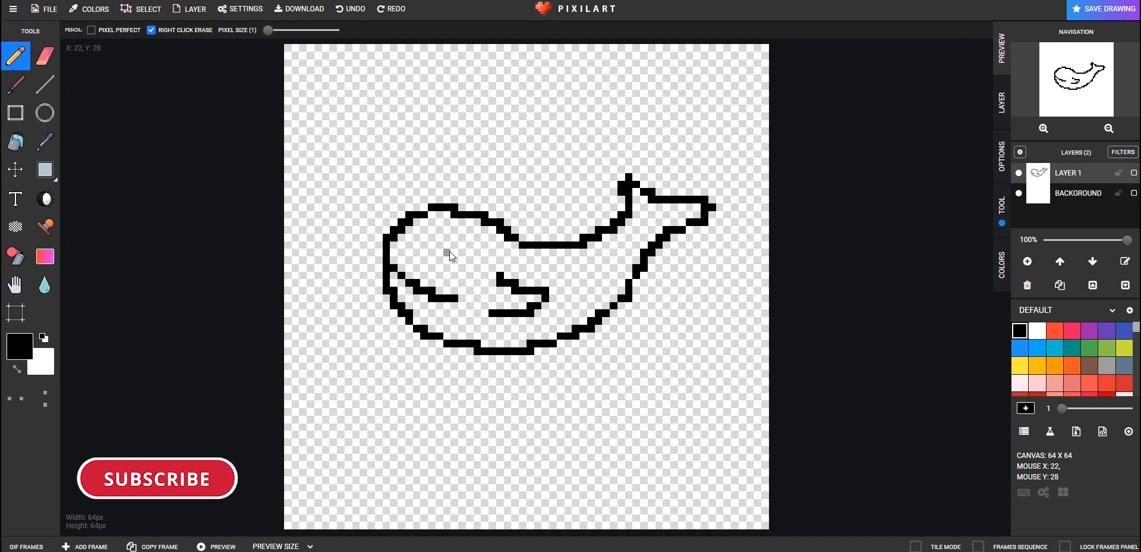
mouse_move(452, 275)
mouse_down()
mouse_move(478, 250)
mouse_move(443, 241)
mouse_move(458, 257)
mouse_up()
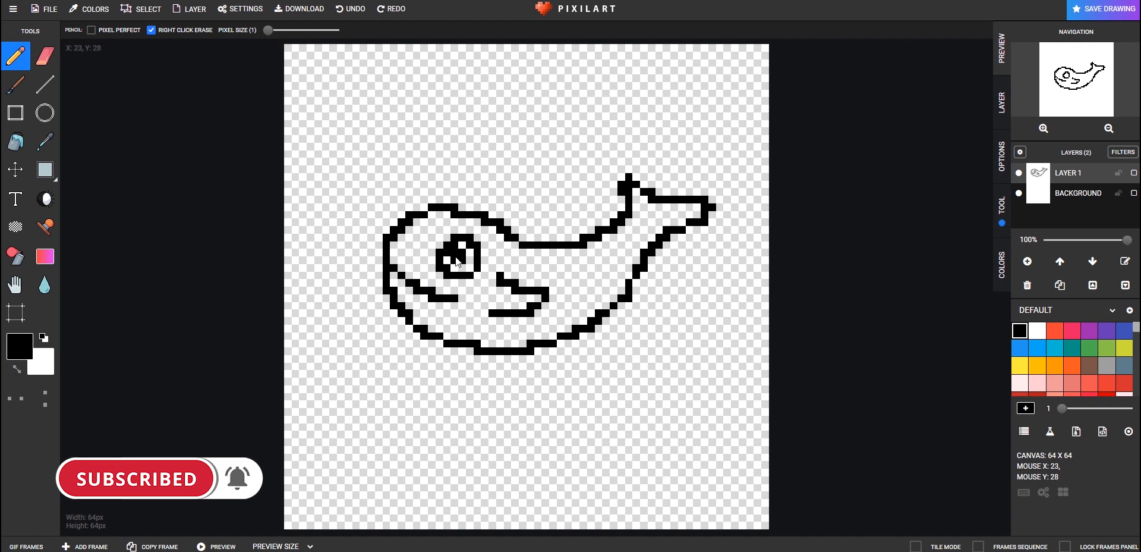
click(544, 277)
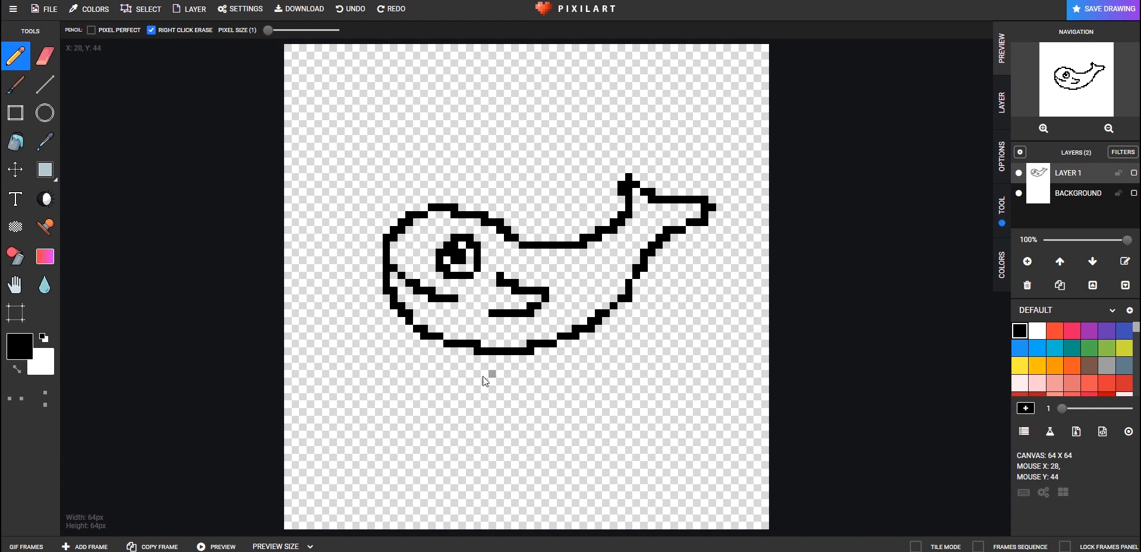
Duplicate the outline layer, Layer 1, and make the original beneath the copy active
click(1094, 196)
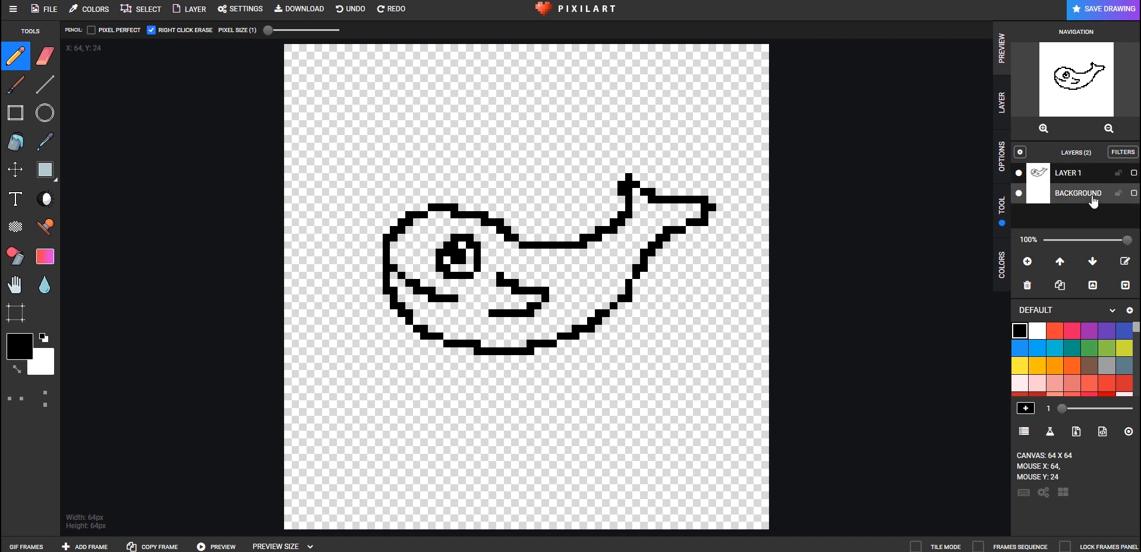
click(1085, 175)
drag(1077, 172, 1081, 237)
click(1060, 285)
mouse_move(1076, 193)
mouse_down()
mouse_move(1081, 172)
mouse_move(1076, 183)
mouse_up()
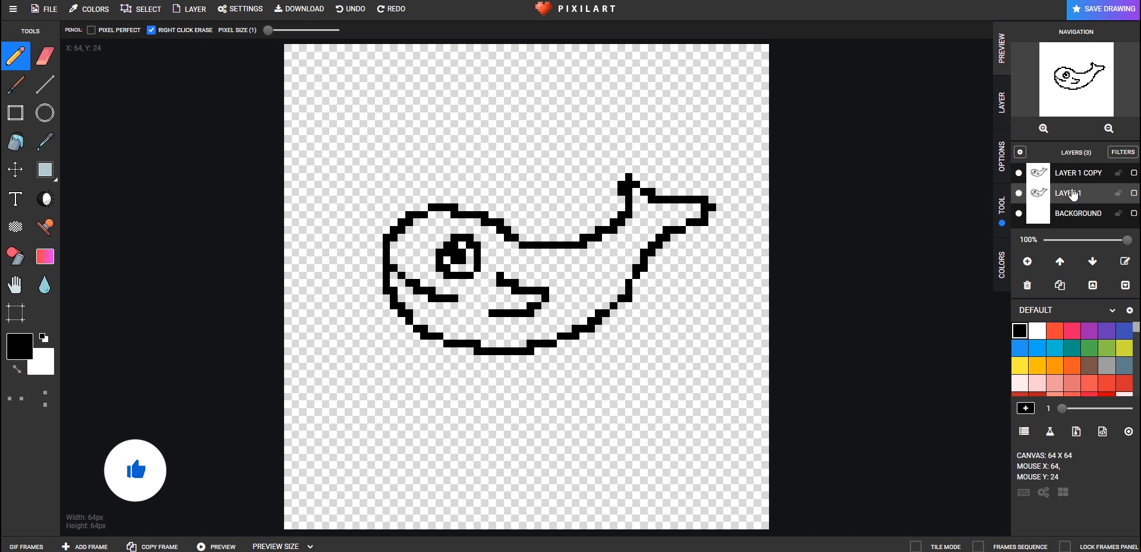
Bucket-fill the whale's body with bright blue on Layer 1
click(16, 142)
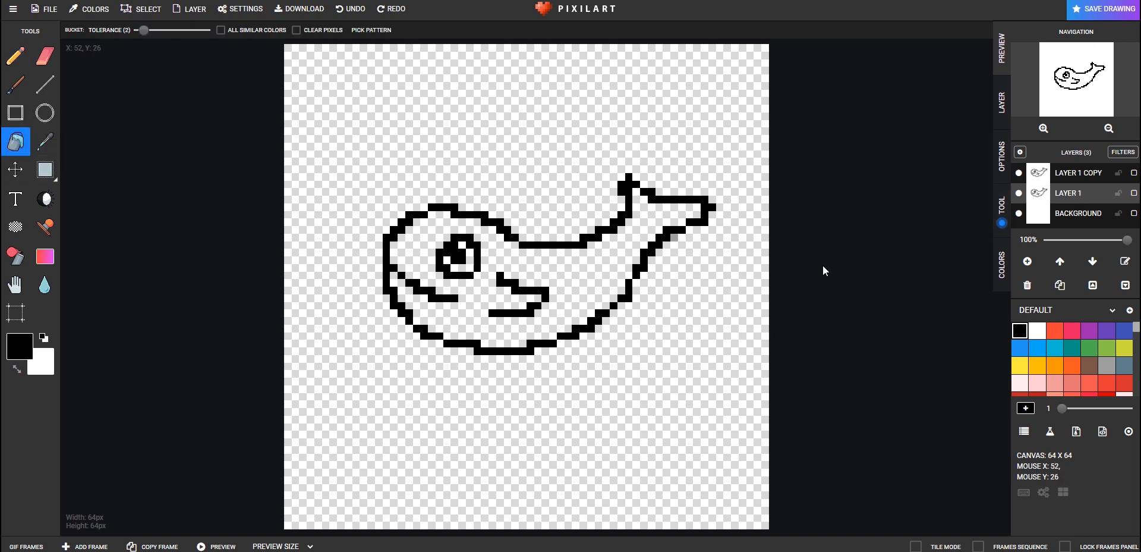
click(1025, 348)
click(561, 265)
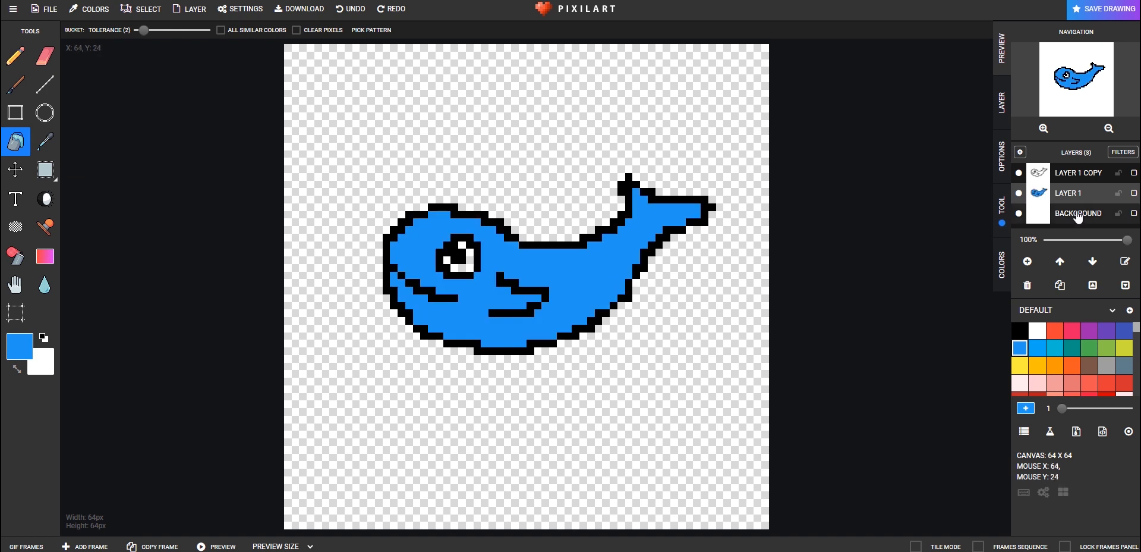
Add a layer above Layer 1 and draw a black shading line along the inside of the whale's belly
click(1028, 262)
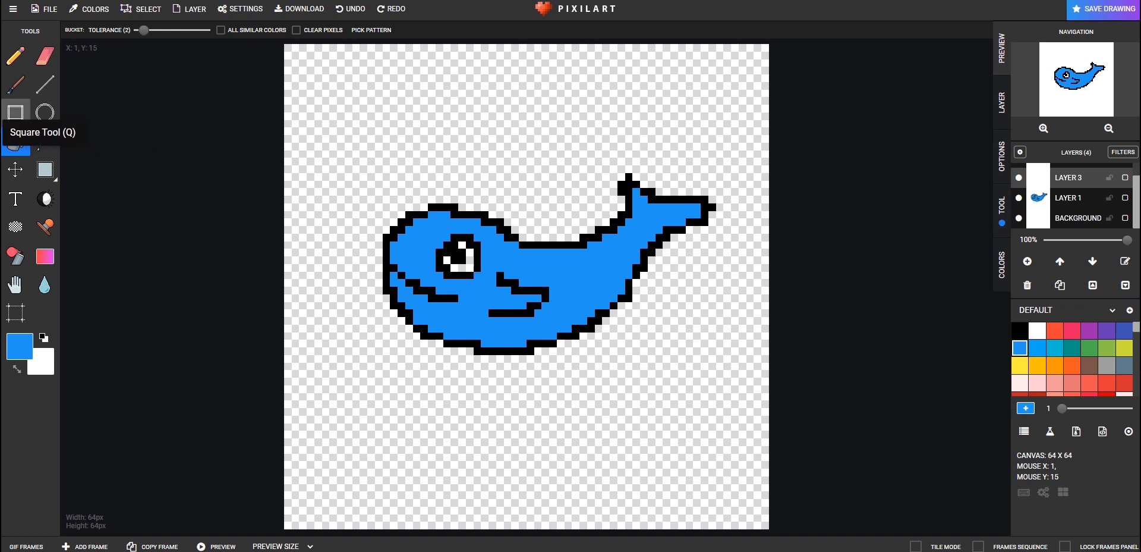
click(16, 57)
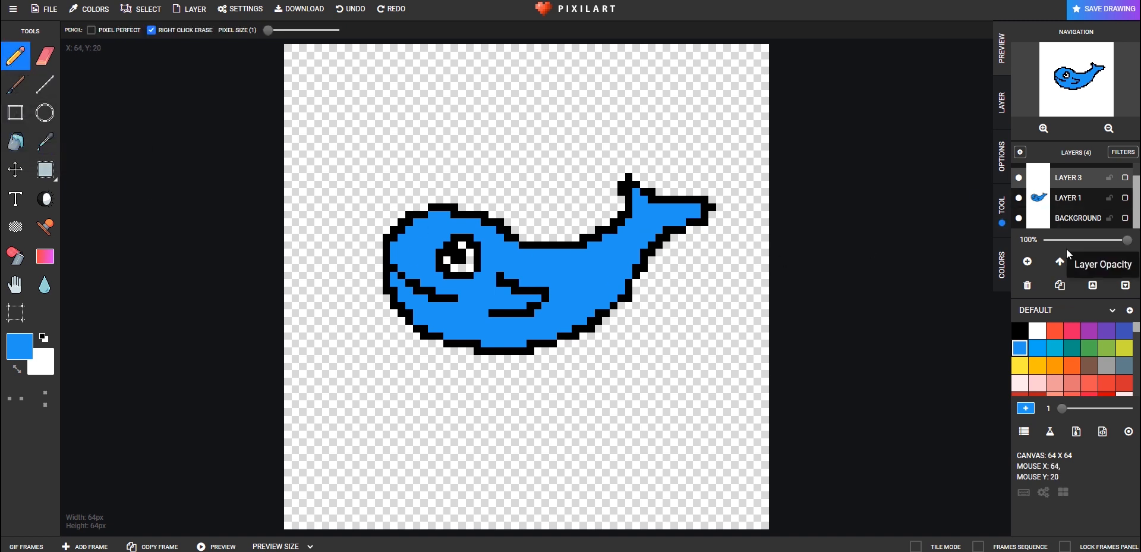
click(1019, 330)
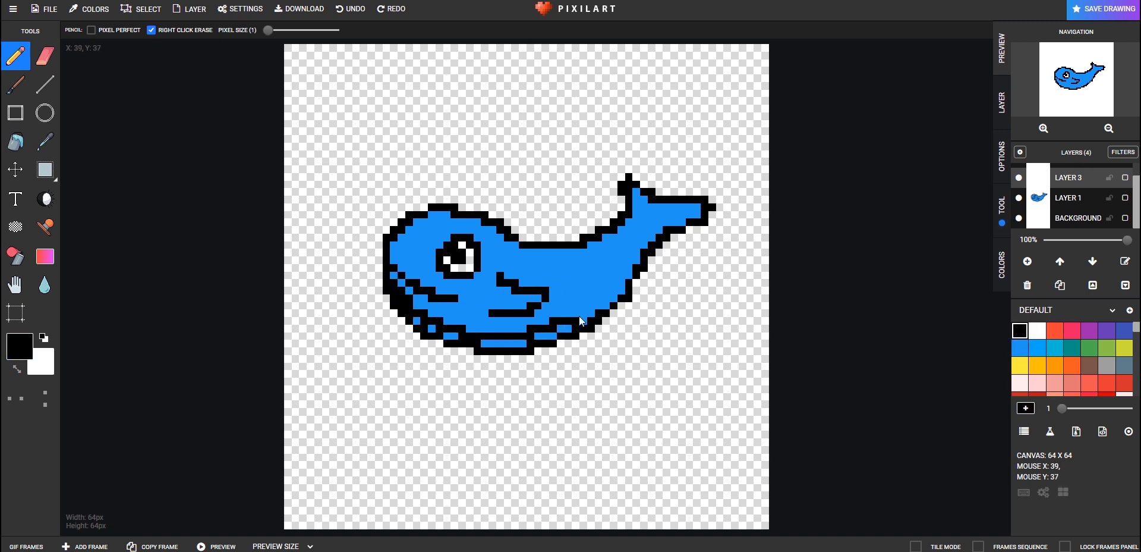
drag(613, 298, 631, 278)
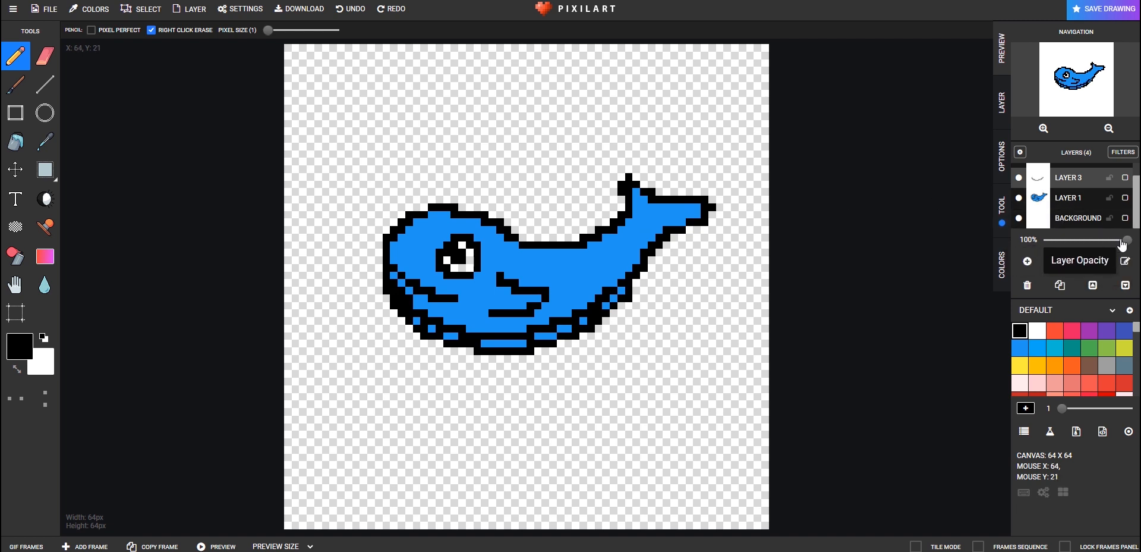
Set the shading layer's opacity to 48% and thicken the shading down to the belly outline
drag(1125, 243, 1088, 241)
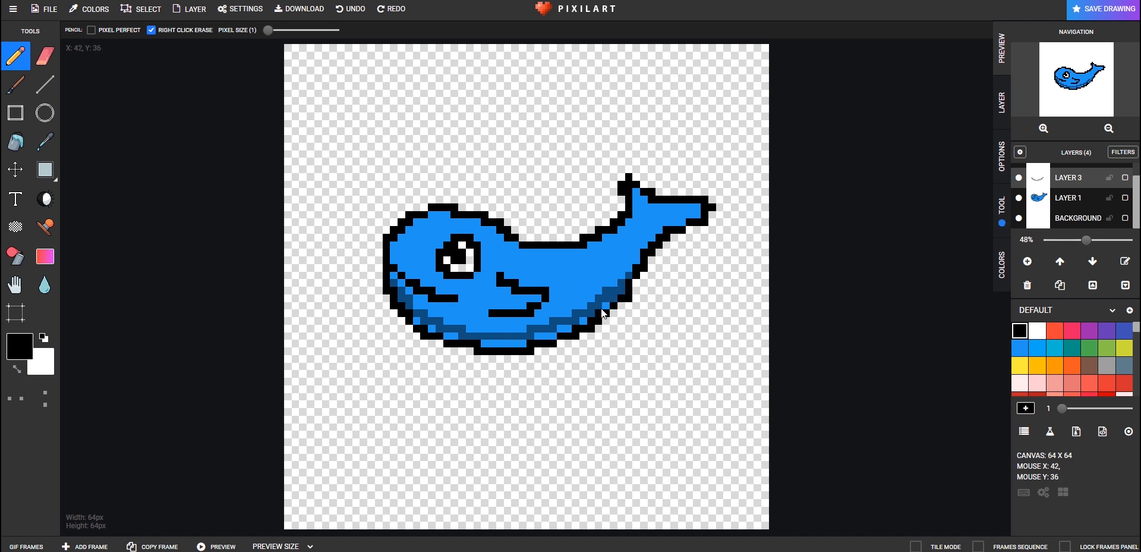
mouse_move(615, 308)
mouse_down()
mouse_move(510, 340)
mouse_move(559, 330)
mouse_move(513, 346)
mouse_up()
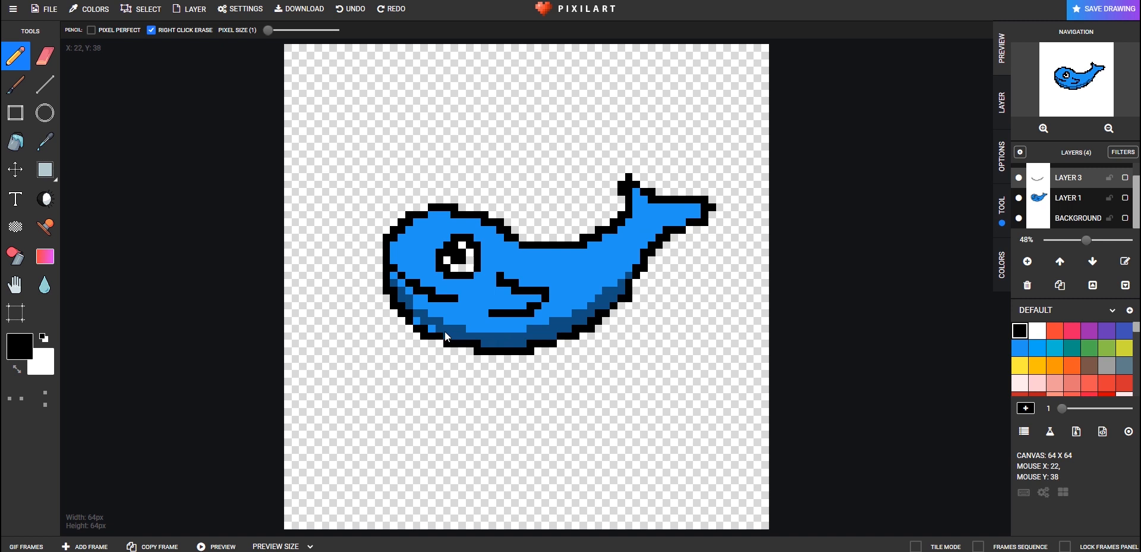
drag(415, 316, 410, 310)
Shade the tail flukes and the lower edge of the flipper in black, and undo the last stroke
drag(697, 214, 667, 223)
drag(635, 189, 629, 217)
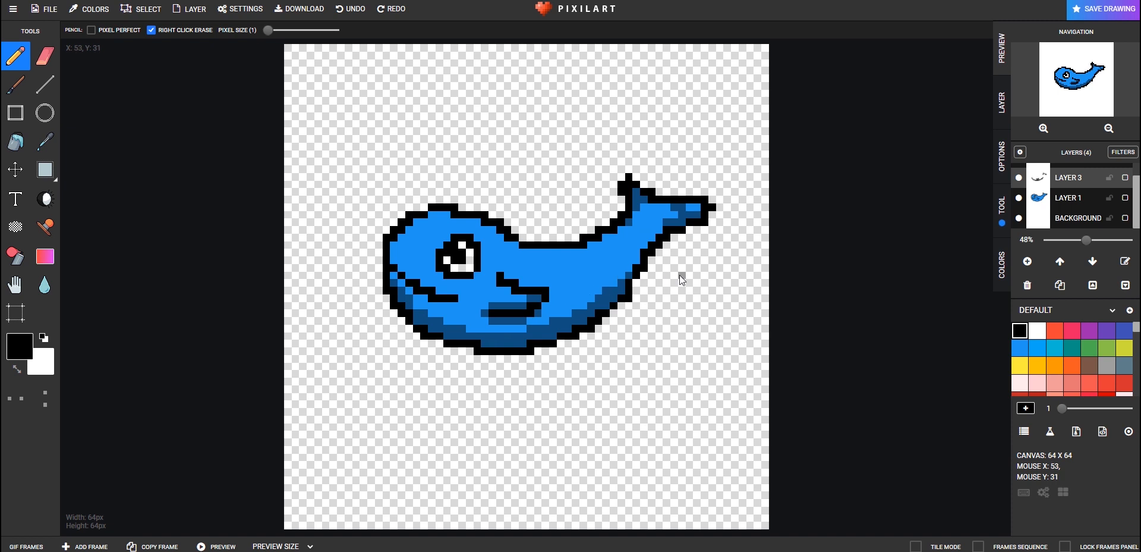
key(ctrl+z)
Add a layer with white highlights along the top of the head and back, at 42% opacity
click(1030, 263)
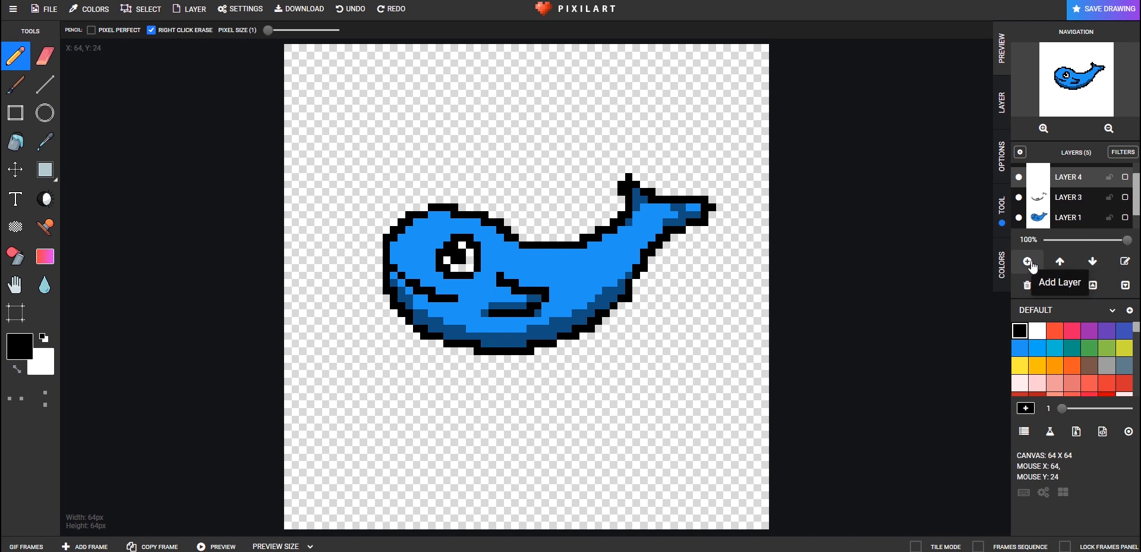
click(1037, 330)
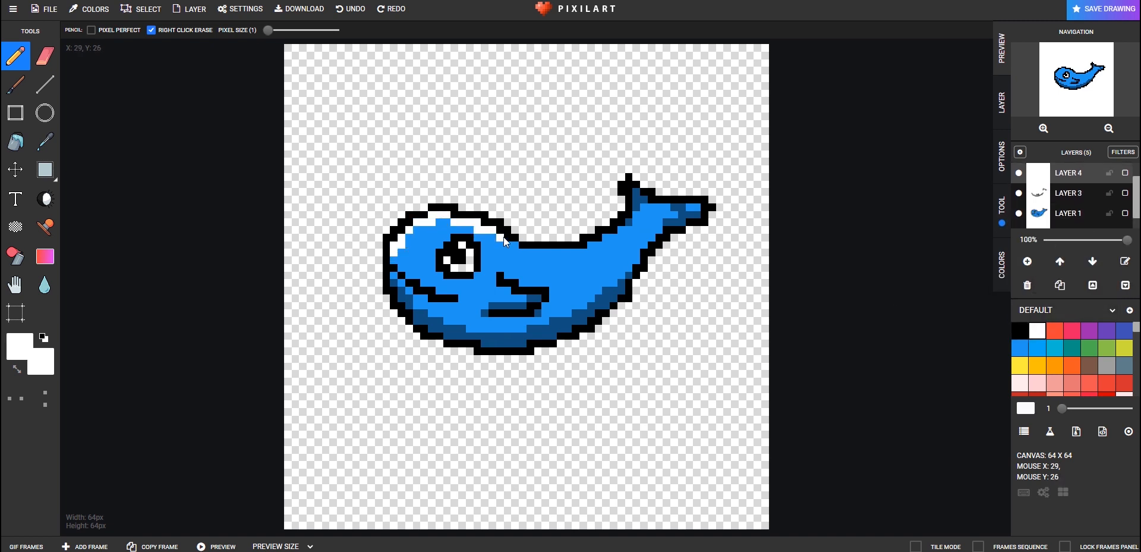
click(1066, 240)
drag(1067, 241, 1082, 241)
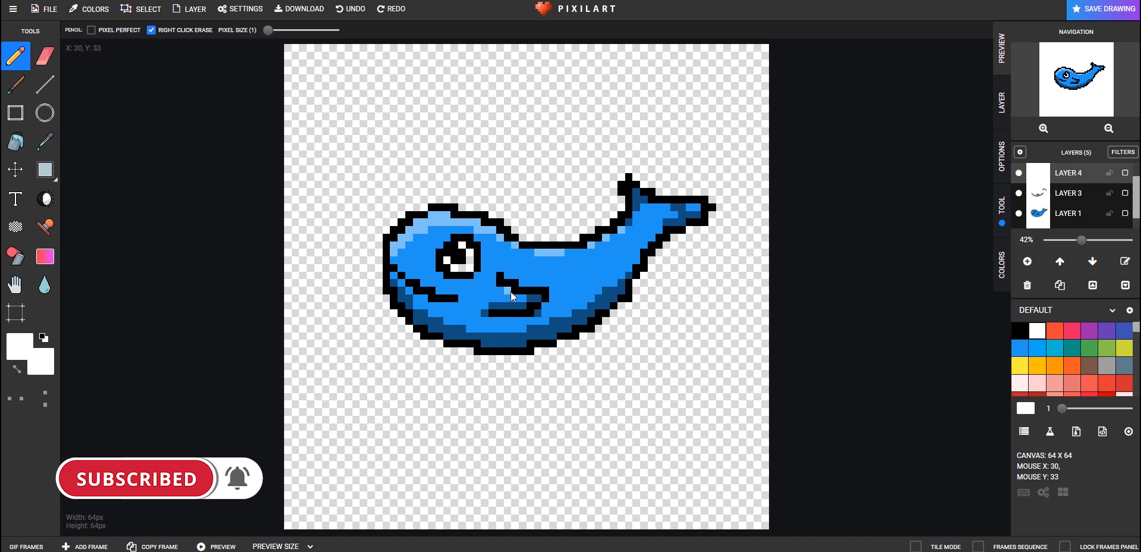
Highlight the top of the flipper in white, and undo the extra stroke around the eye
drag(511, 291, 513, 298)
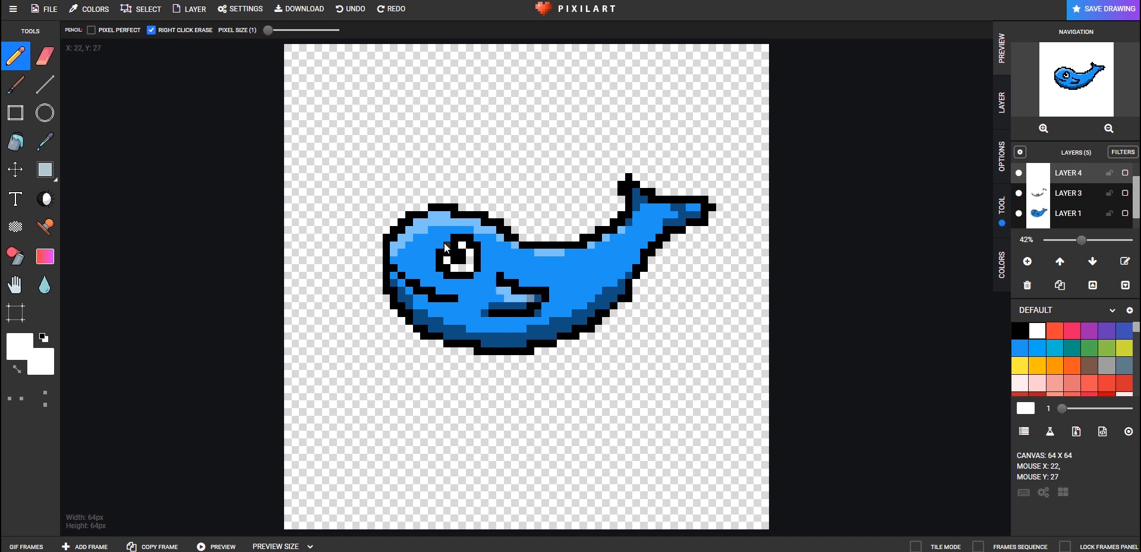
drag(446, 248, 438, 269)
key(ctrl+z)
Fill in the shading at the tip of the rear tail fluke with black on Layer 3
click(1068, 192)
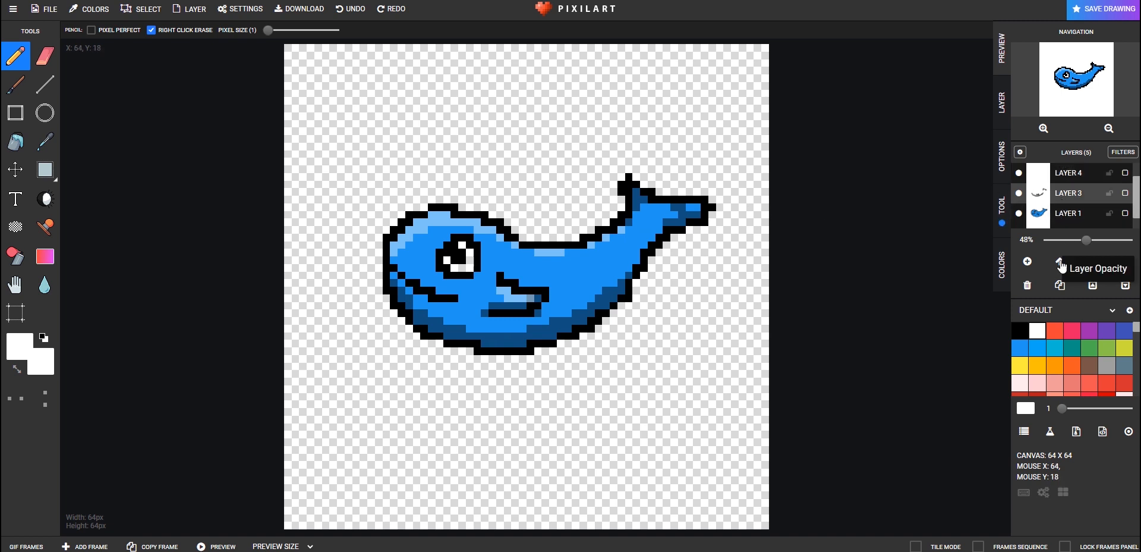
click(1020, 329)
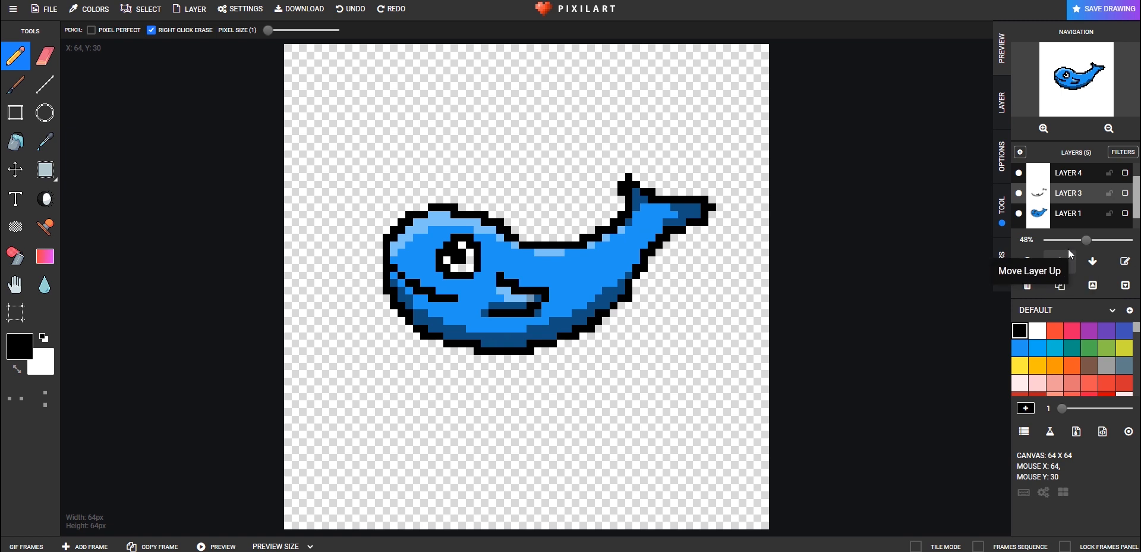
Draw a white highlight down the upright tail fluke on Layer 4 and erase the shading beneath it on Layer 3
click(1038, 330)
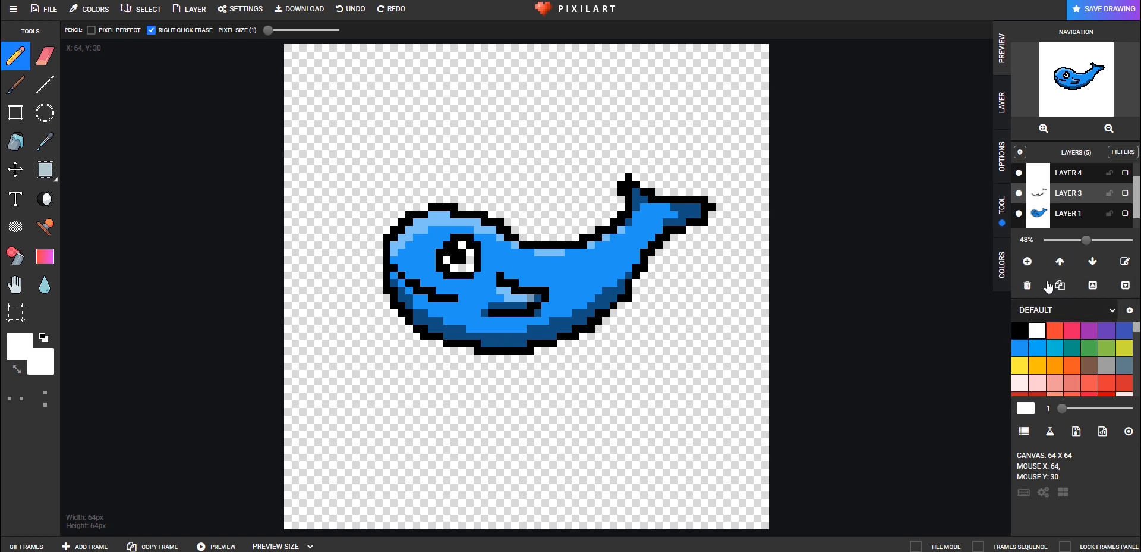
click(1073, 174)
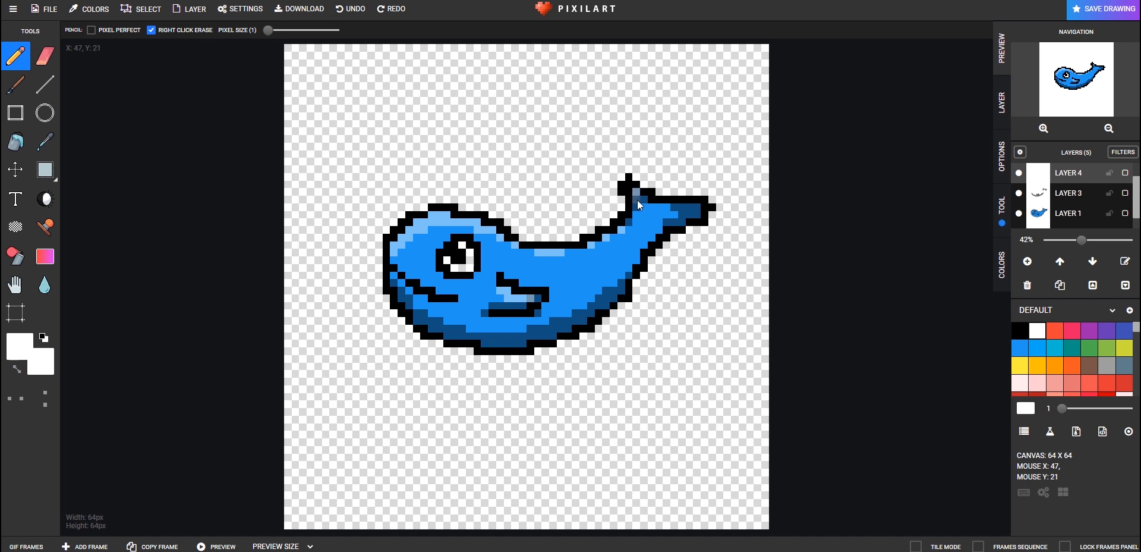
drag(637, 193, 636, 215)
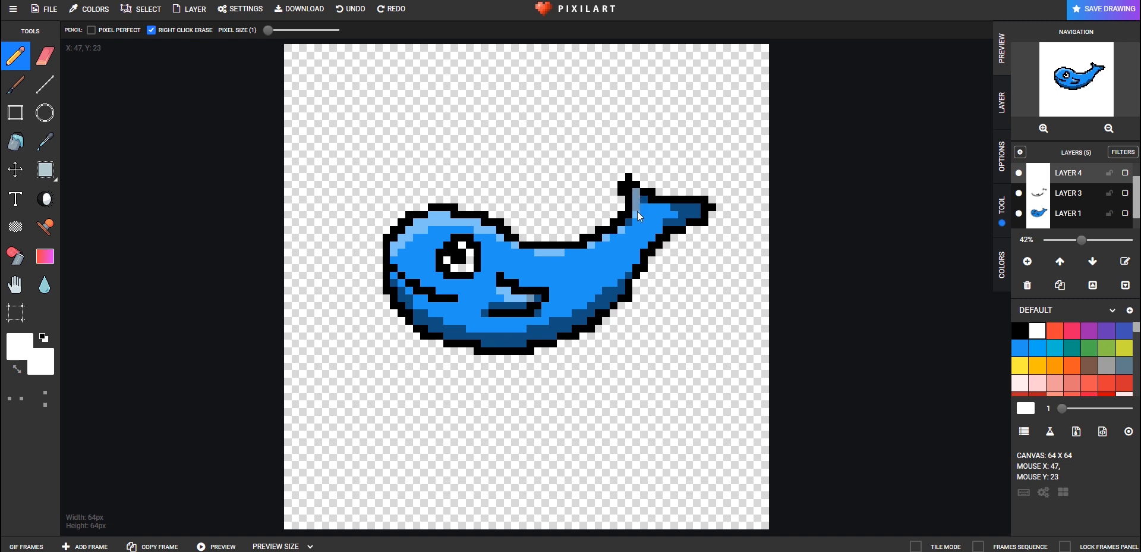
click(1084, 200)
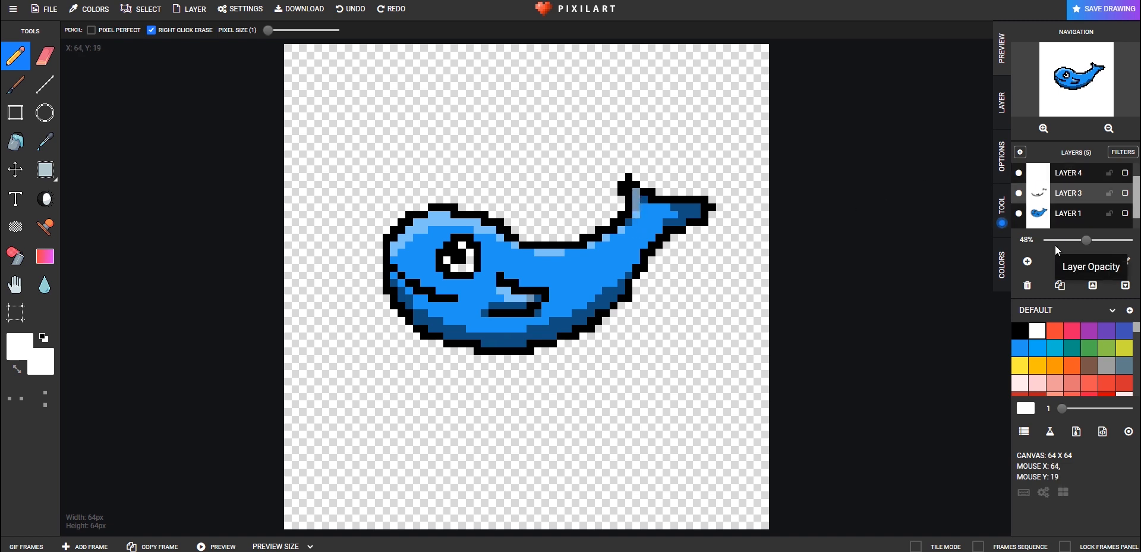
click(34, 59)
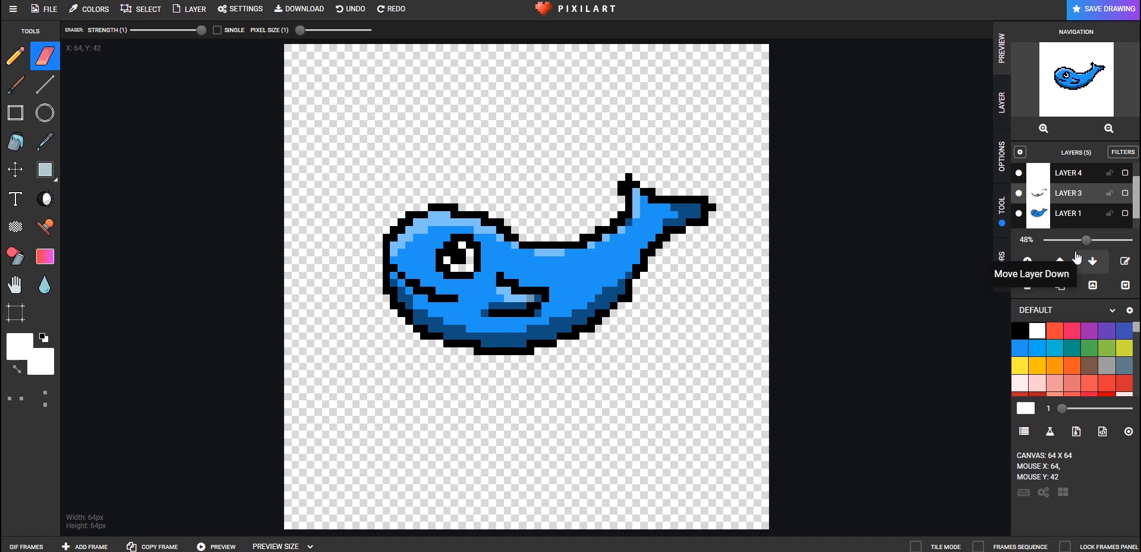
Try a slate-grey bucket fill on the Background layer and undo it
scroll(1098, 221, down, 1)
click(1097, 220)
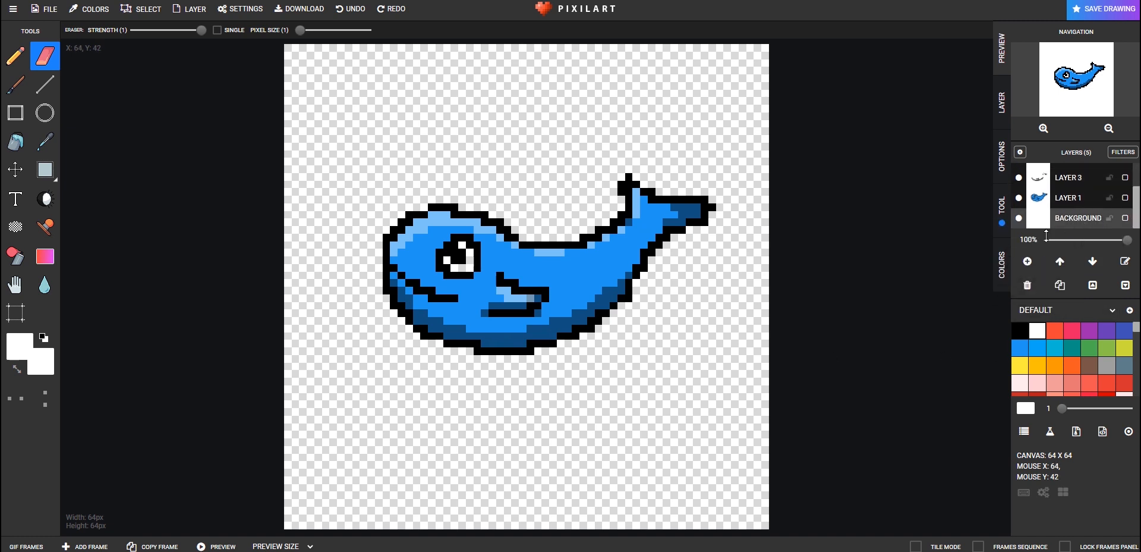
click(16, 141)
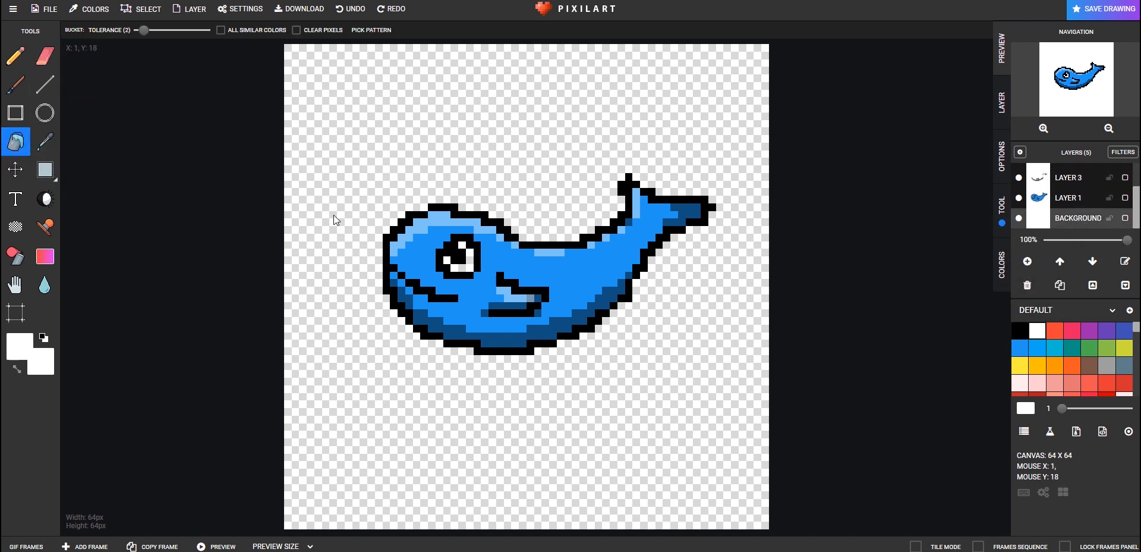
click(1072, 365)
click(1122, 366)
click(620, 147)
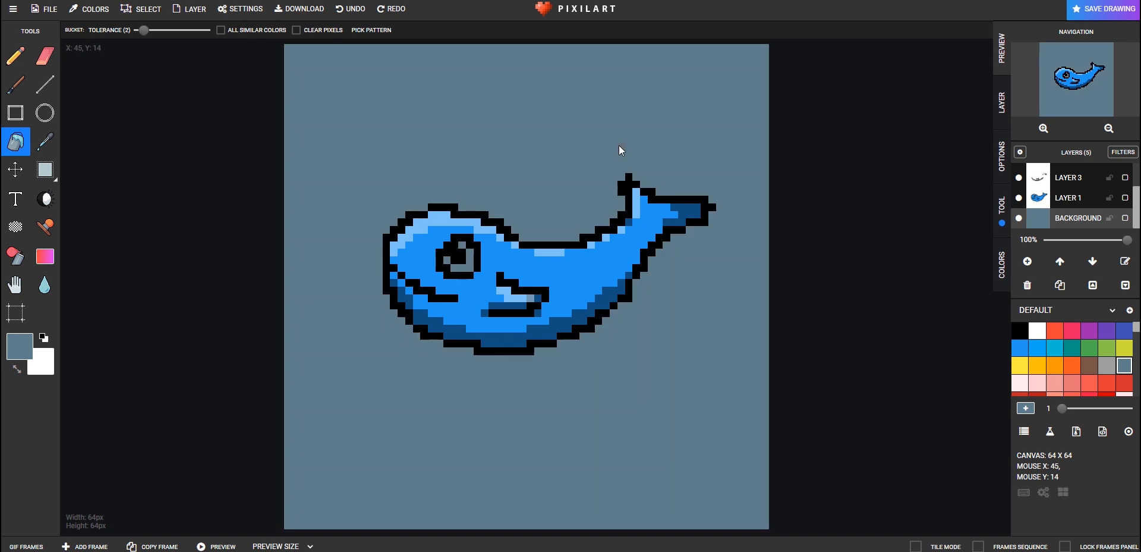
key(ctrl+z)
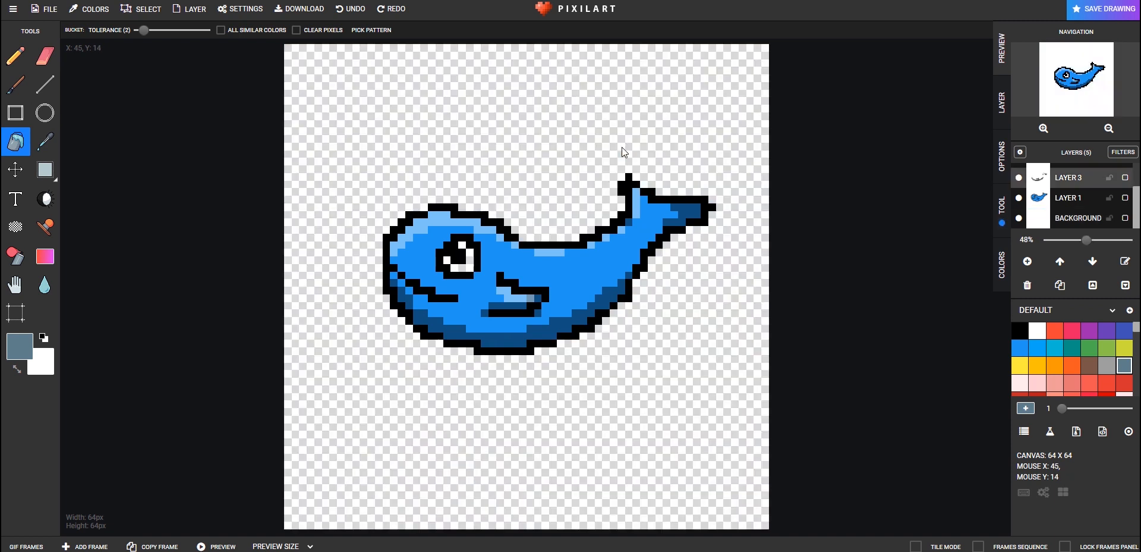
Fill the Background layer with yellow-green, undoing the fill applied to Layer 3 by mistake
click(1125, 348)
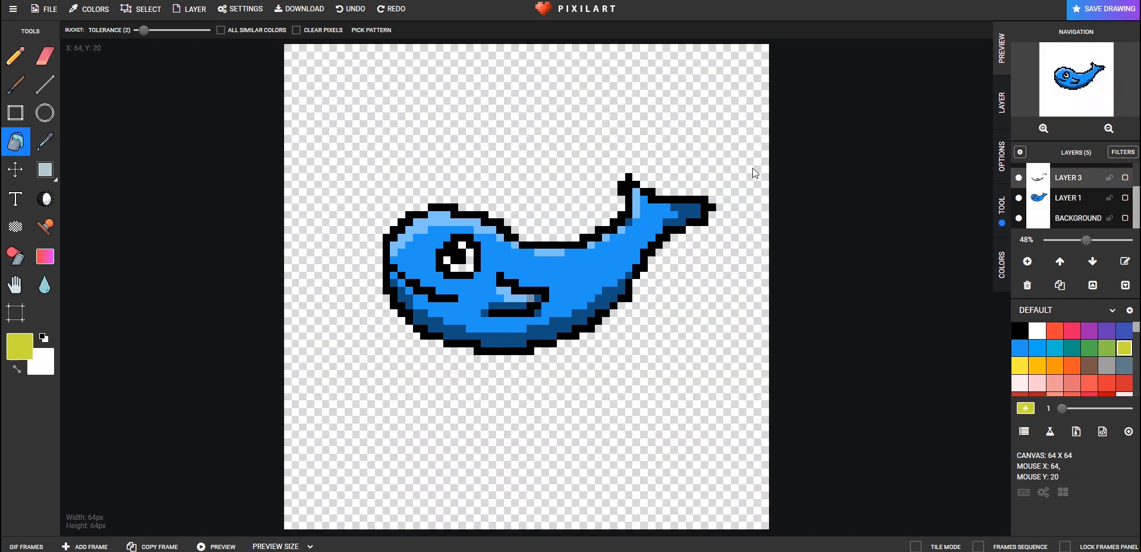
click(718, 150)
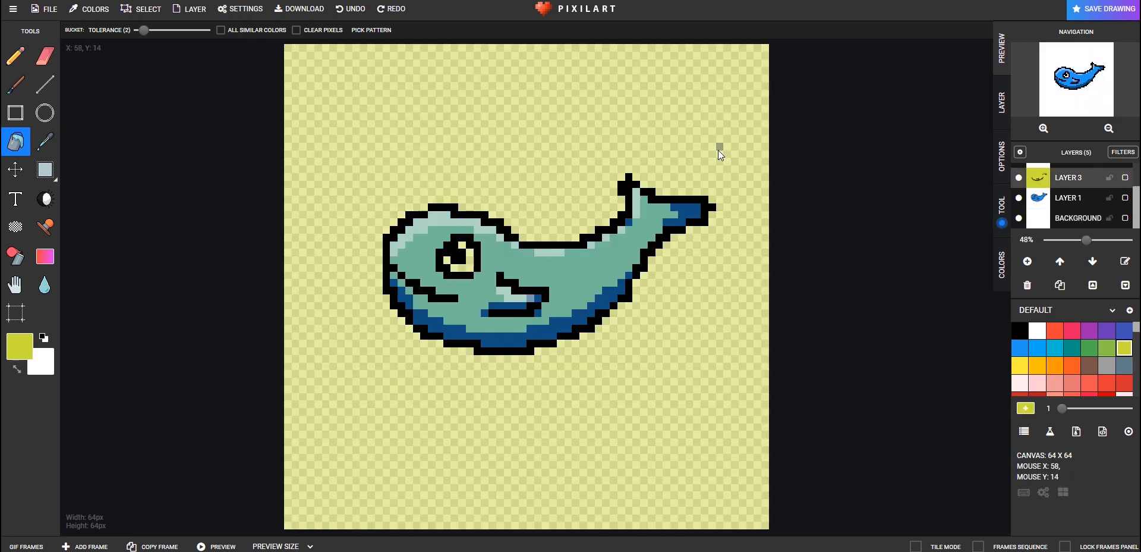
key(ctrl+z)
click(1058, 217)
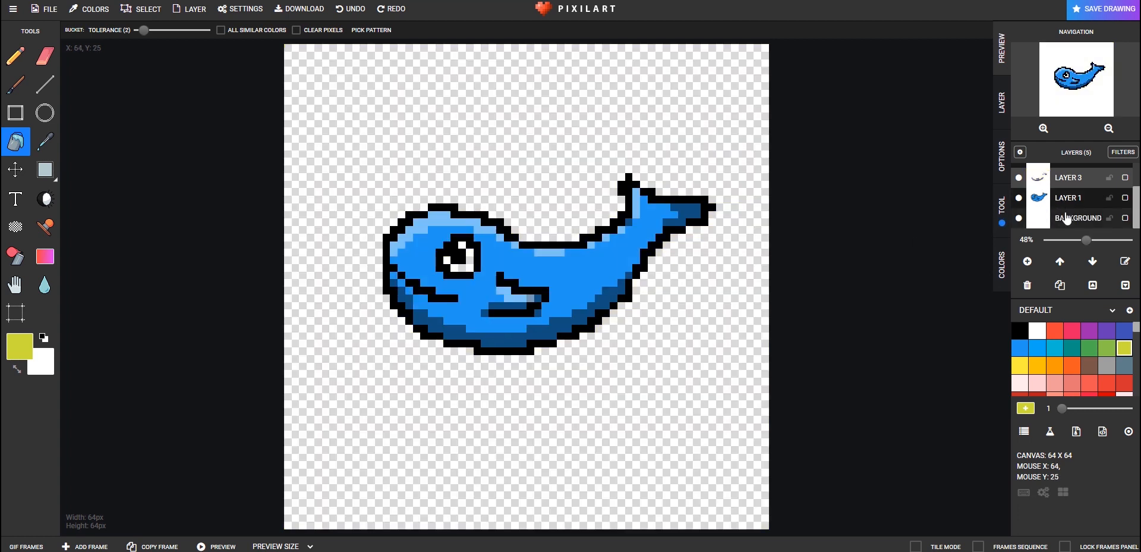
click(666, 134)
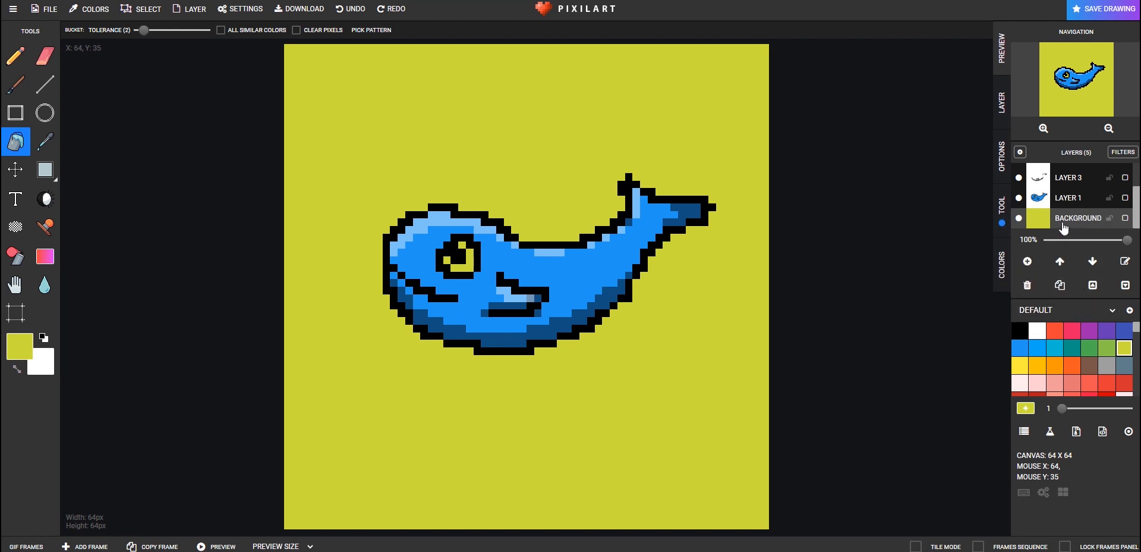
Fill the empty pixels of the whale's eye with white on Layer 1 using the Pencil
scroll(1063, 214, up, 2)
scroll(1063, 220, down, 2)
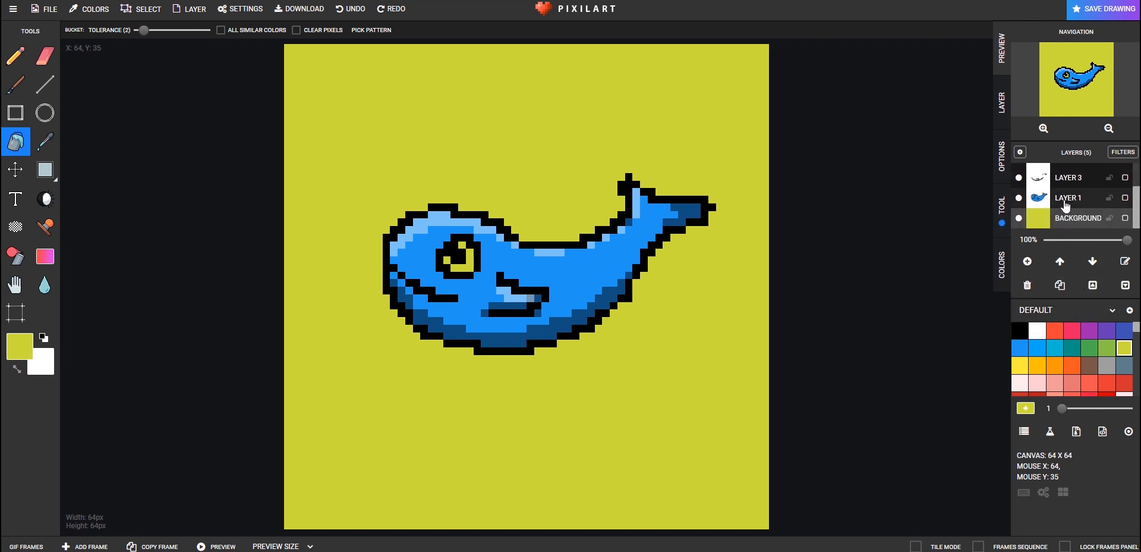
click(1068, 197)
click(1037, 330)
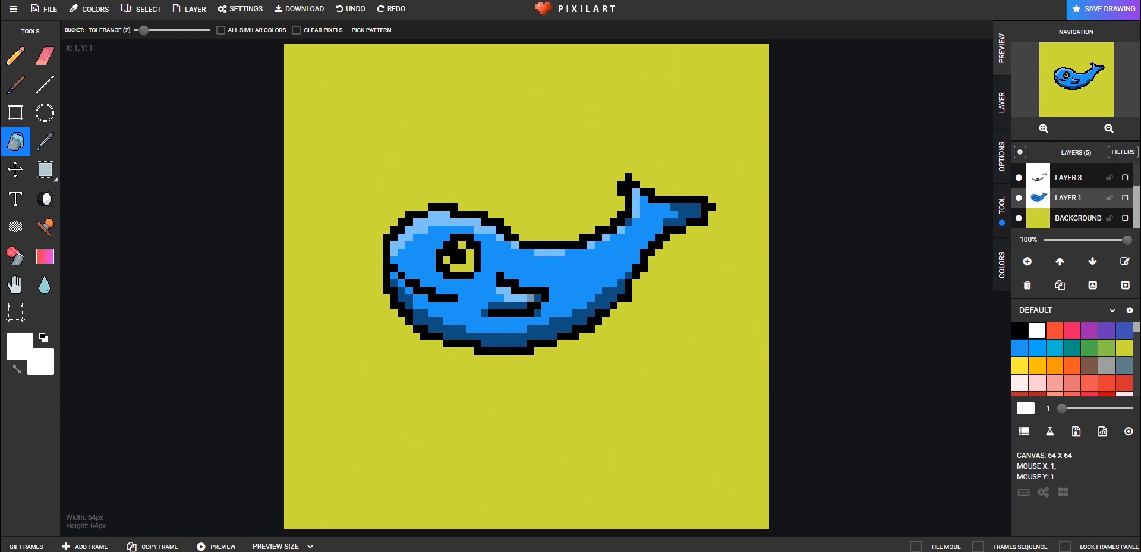
click(16, 56)
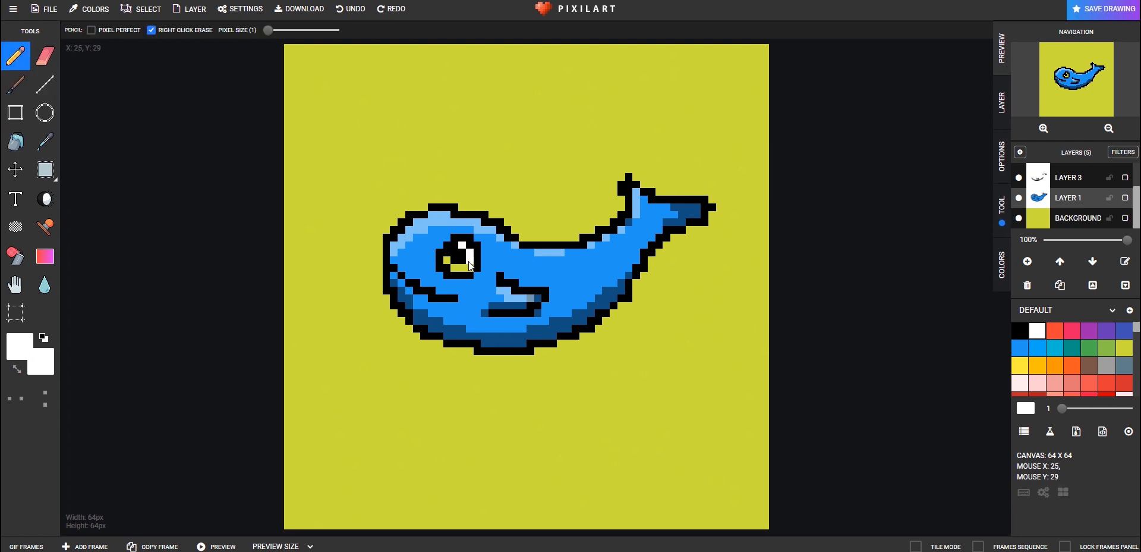
drag(443, 256, 471, 268)
Add a layer above Layer 1, paint a black ground shadow under the whale's belly, and set the layer's opacity to 23%
click(1027, 260)
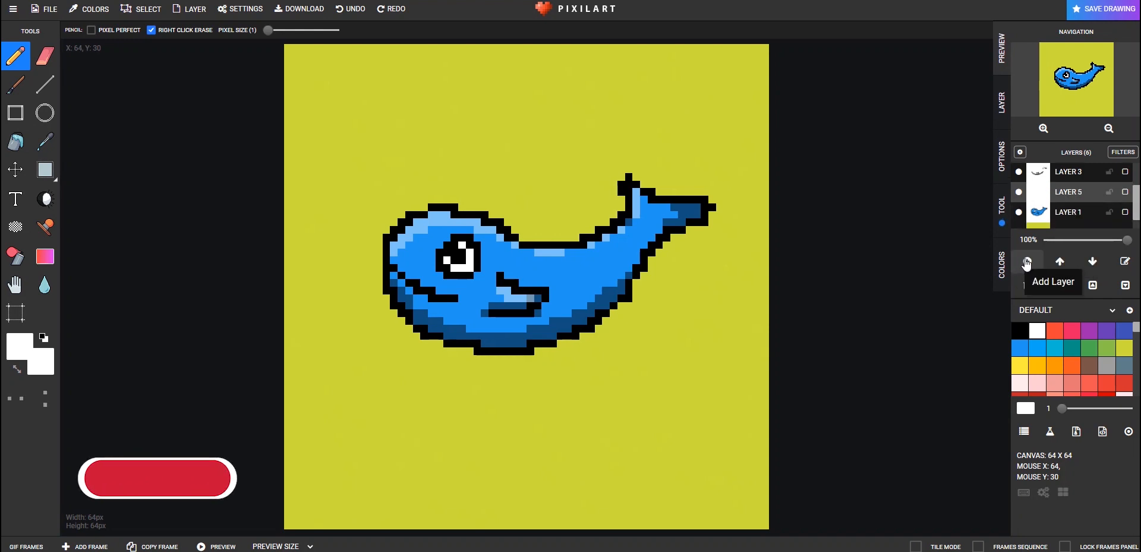
click(1020, 330)
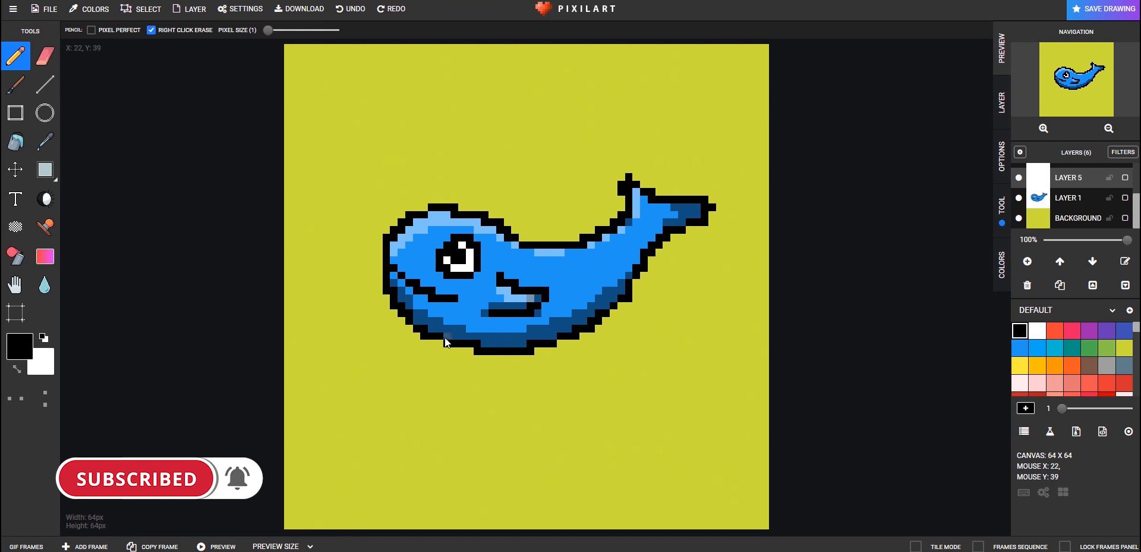
mouse_move(447, 347)
mouse_down()
mouse_move(535, 356)
mouse_move(592, 344)
mouse_move(591, 354)
mouse_move(529, 358)
mouse_up()
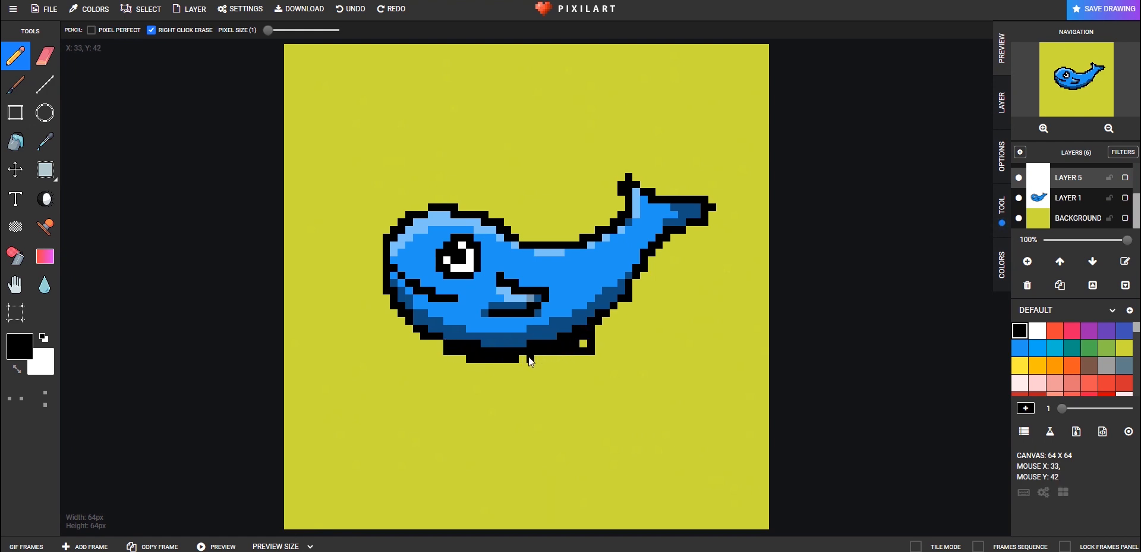
click(1074, 240)
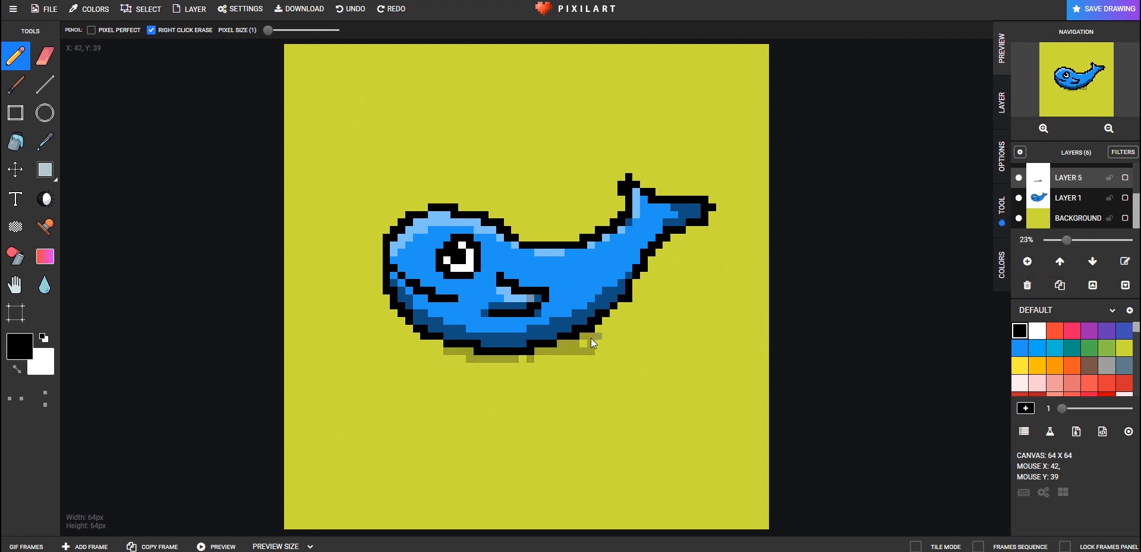
Widen the ground shadow on Layer 5 past both ends of the belly and round off its lower edge with black
mouse_move(604, 336)
mouse_down()
mouse_move(505, 362)
mouse_move(414, 353)
mouse_move(509, 368)
mouse_move(583, 357)
mouse_move(608, 337)
mouse_move(628, 341)
mouse_move(586, 358)
mouse_move(612, 345)
mouse_up()
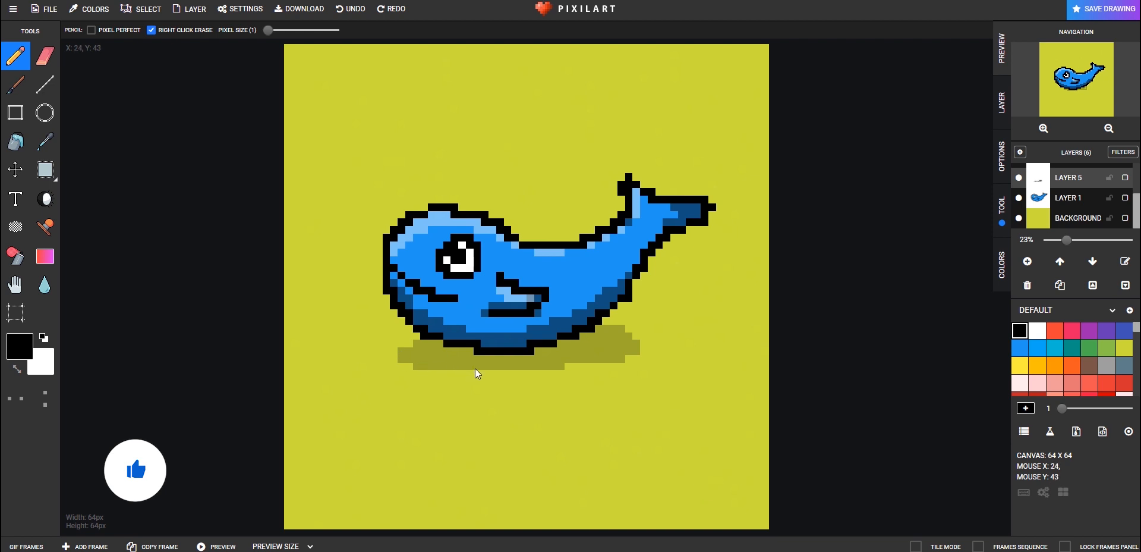
drag(633, 338, 564, 366)
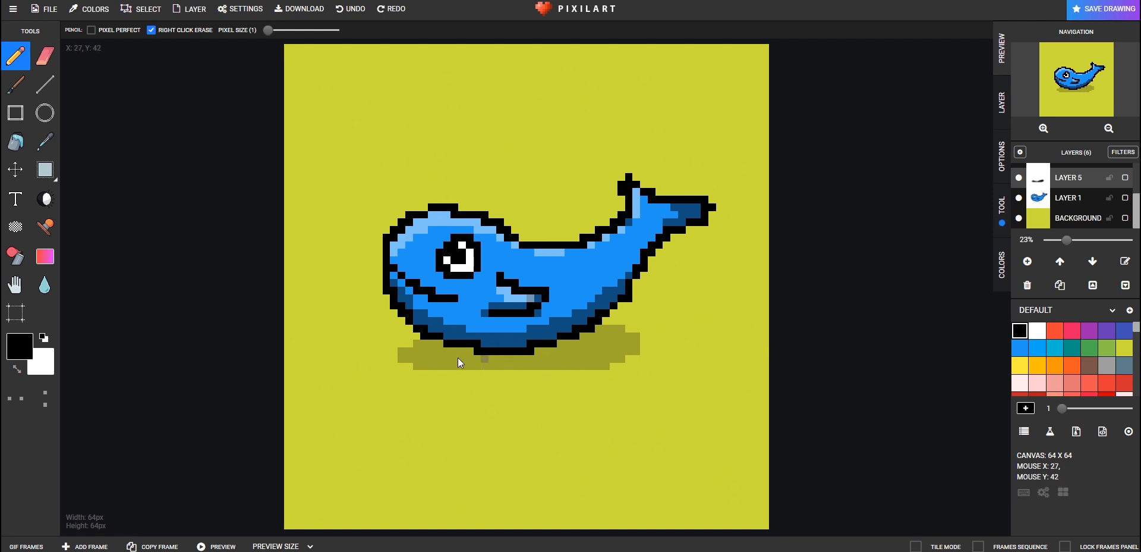
mouse_move(464, 375)
mouse_down()
mouse_move(559, 370)
mouse_move(488, 373)
mouse_up()
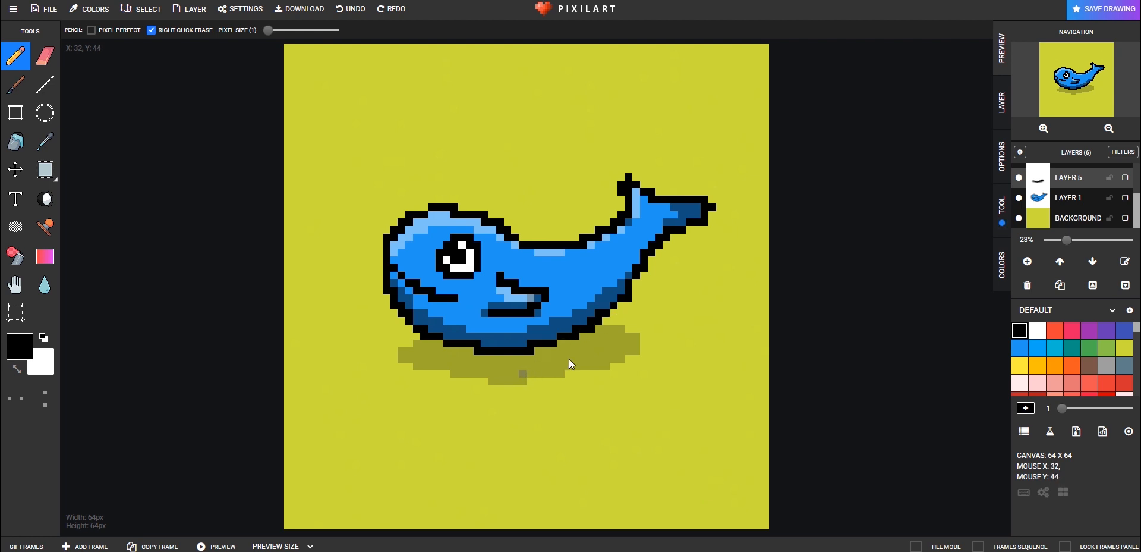
Extend the ground shadow on Layer 5 beneath the raised tail, shaping its end like the two flukes
mouse_move(634, 335)
mouse_down()
mouse_move(668, 335)
mouse_move(634, 343)
mouse_move(664, 348)
mouse_move(700, 333)
mouse_move(656, 333)
mouse_move(704, 323)
mouse_move(700, 349)
mouse_move(673, 346)
mouse_move(708, 354)
mouse_move(700, 335)
mouse_move(701, 351)
mouse_move(652, 342)
mouse_move(706, 355)
mouse_move(702, 322)
mouse_move(634, 340)
mouse_move(694, 319)
mouse_up()
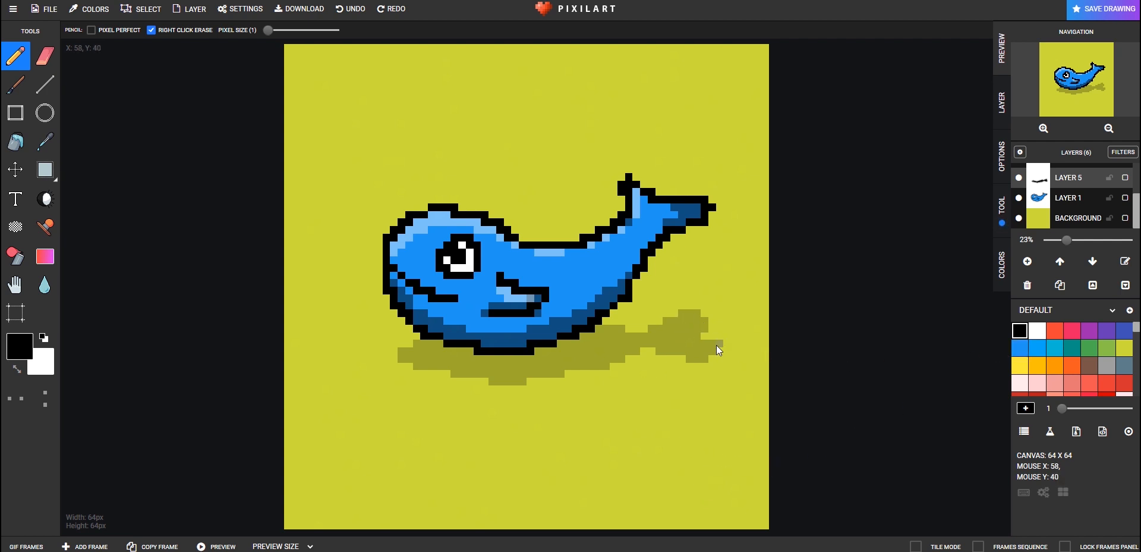
drag(707, 339, 721, 342)
click(581, 380)
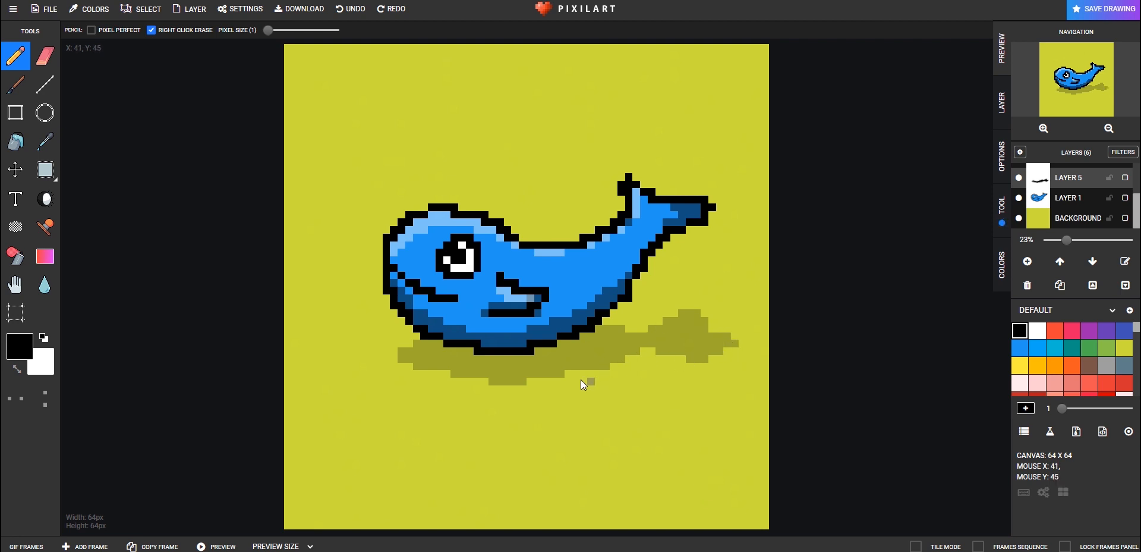